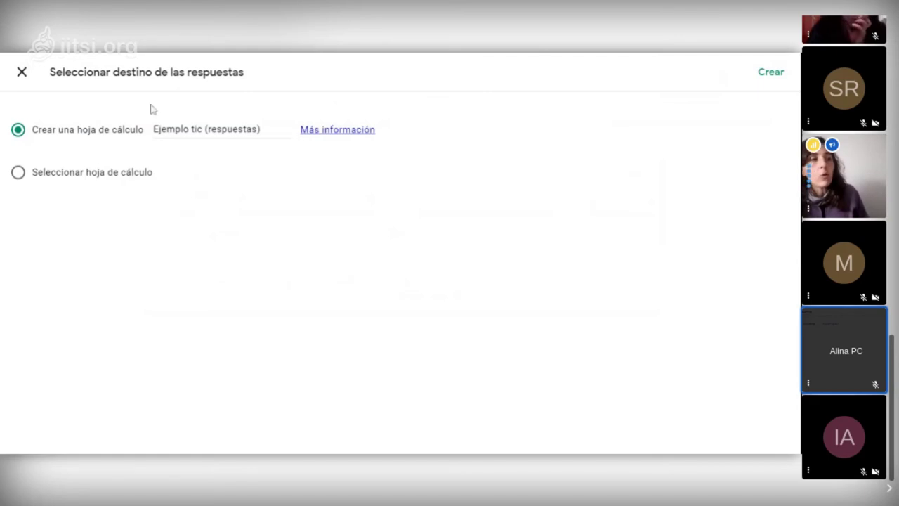
Create the new response spreadsheet "Ejemplo tic (respuestas)" and examine the first response's row from its timestamp to Genero
{"action": "left_click", "coordinate": [771, 73]}
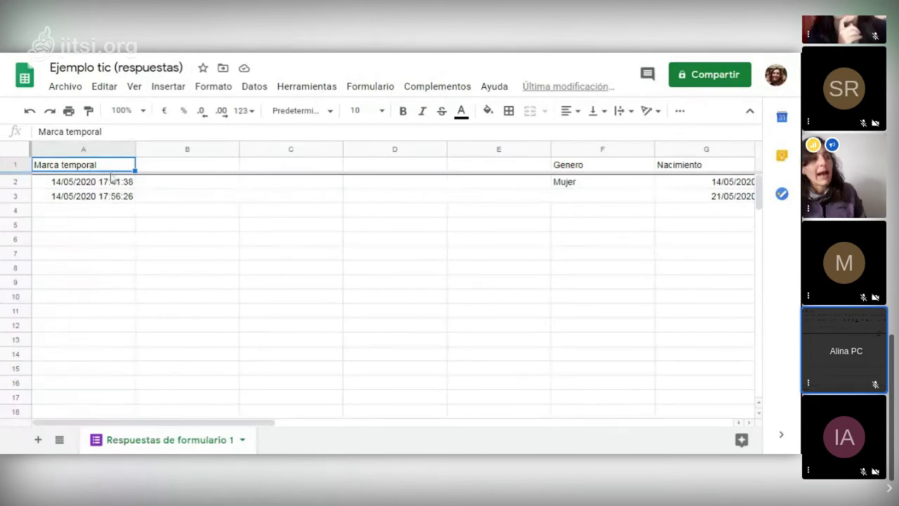
{"action": "left_click", "coordinate": [115, 181]}
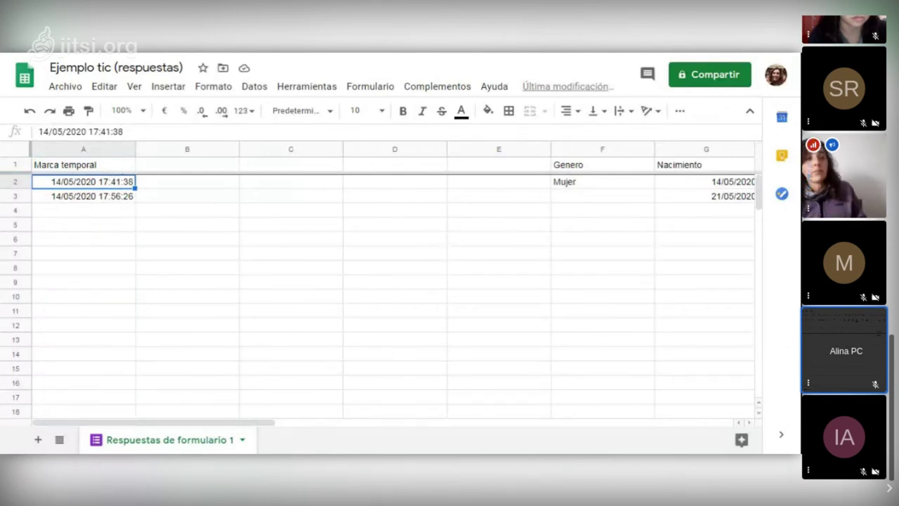
{"action": "left_click", "coordinate": [187, 181]}
{"action": "left_click", "coordinate": [395, 181]}
{"action": "left_click", "coordinate": [602, 181]}
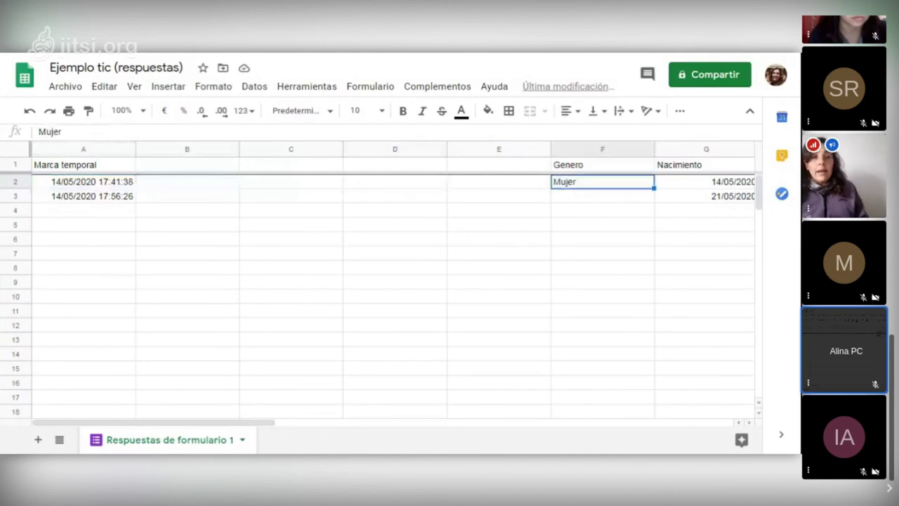
Examine the Genero column, comparing its header with the answer cells of both responses
{"action": "left_click", "coordinate": [602, 164]}
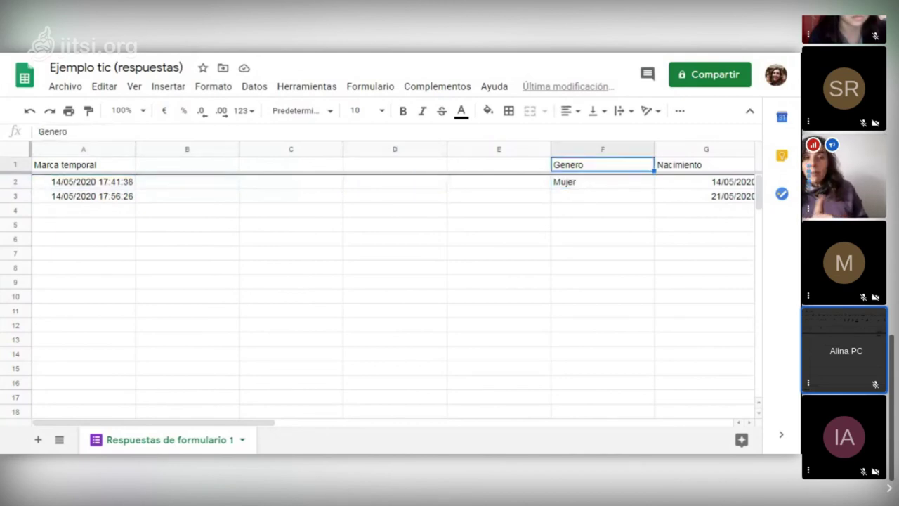
{"action": "left_click", "coordinate": [601, 181]}
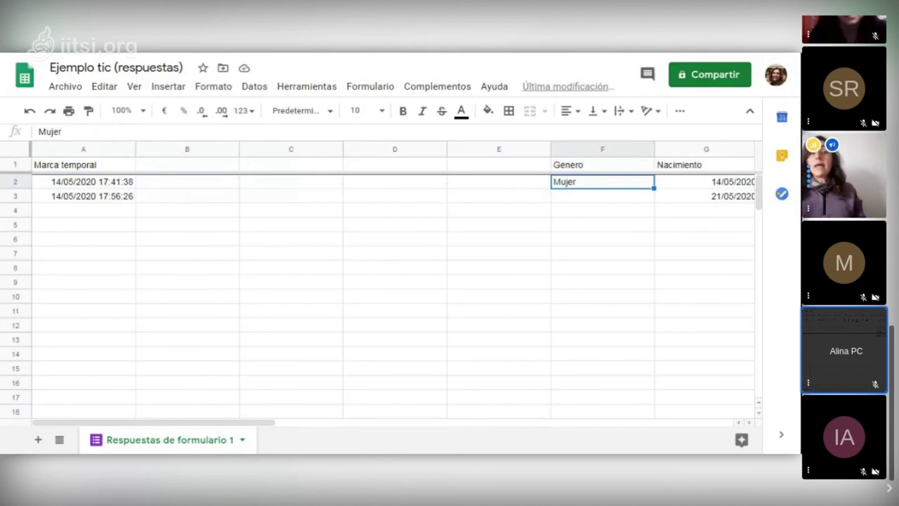
{"action": "left_click", "coordinate": [602, 165]}
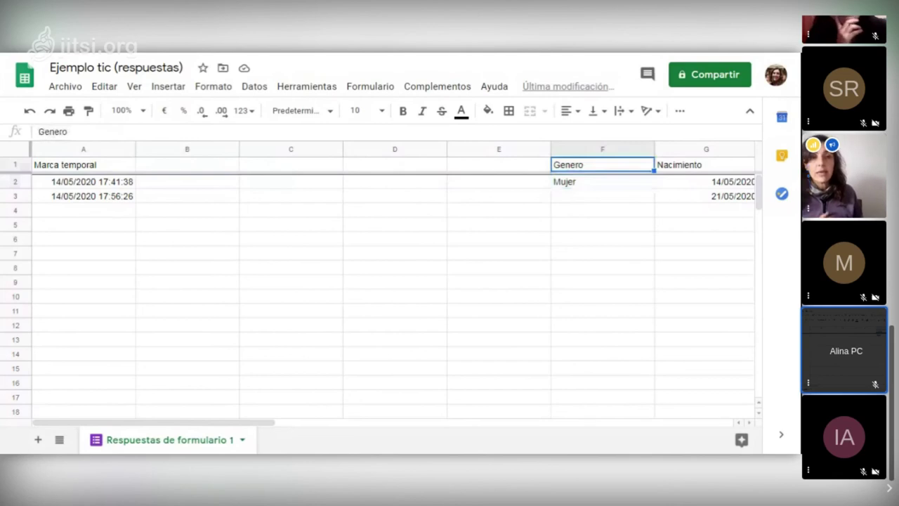
{"action": "left_click", "coordinate": [602, 195]}
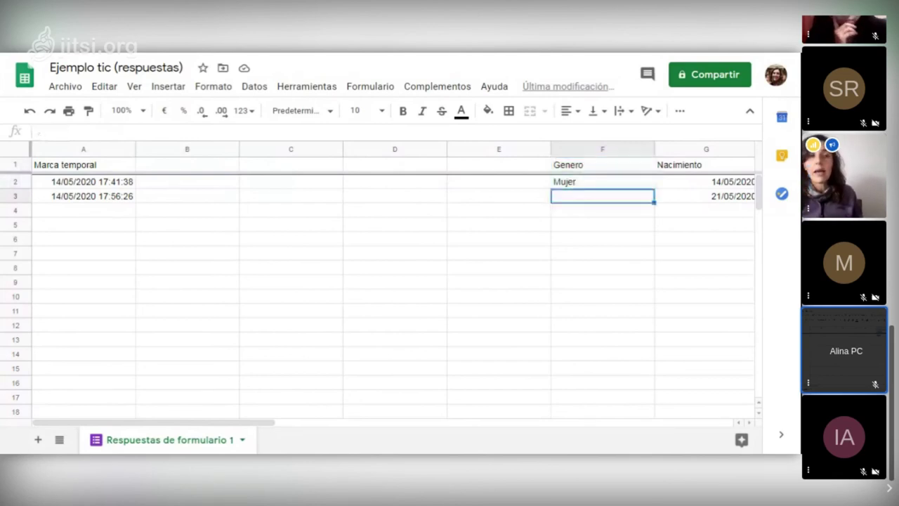
{"action": "left_click", "coordinate": [602, 181]}
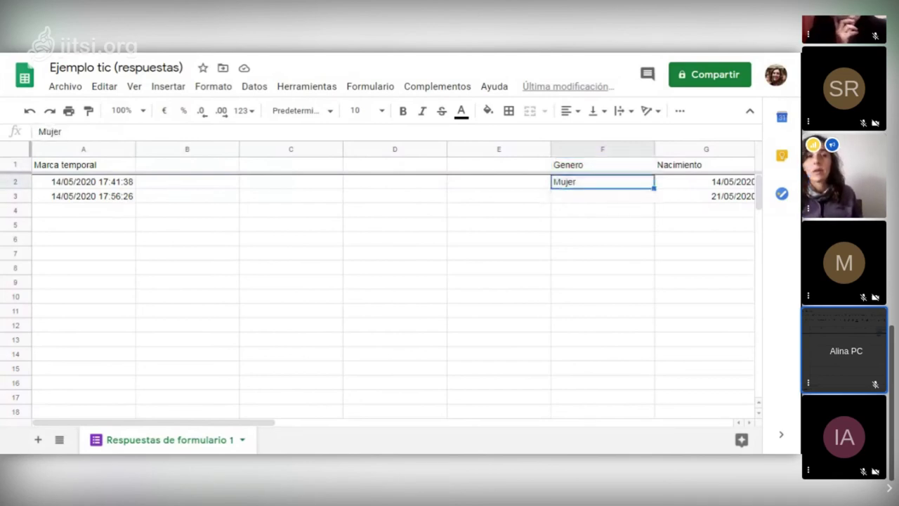
{"action": "left_click", "coordinate": [705, 181]}
{"action": "left_click", "coordinate": [602, 196]}
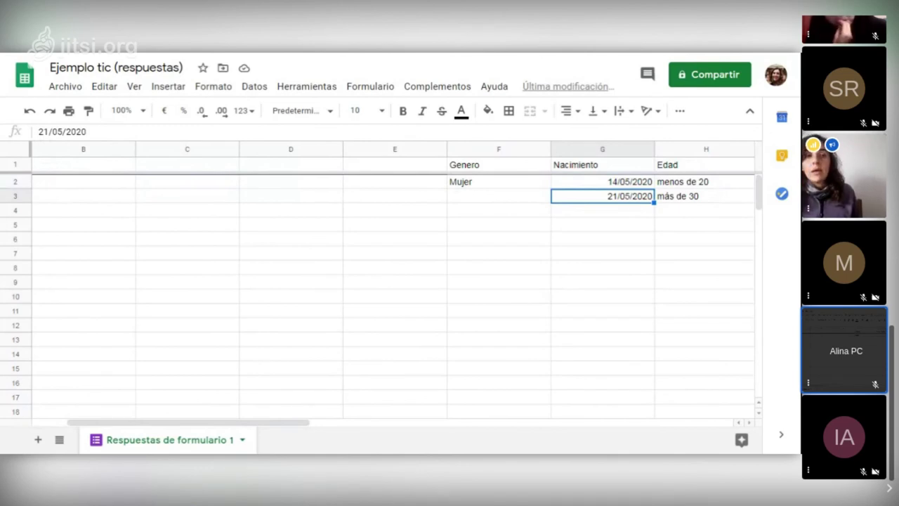
Look through the columns up to Practica de deporte, examining both responses' Nacimiento and Edad answers
{"action": "key", "text": "Right"}
{"action": "key", "text": "Right"}
{"action": "key", "text": "Right"}
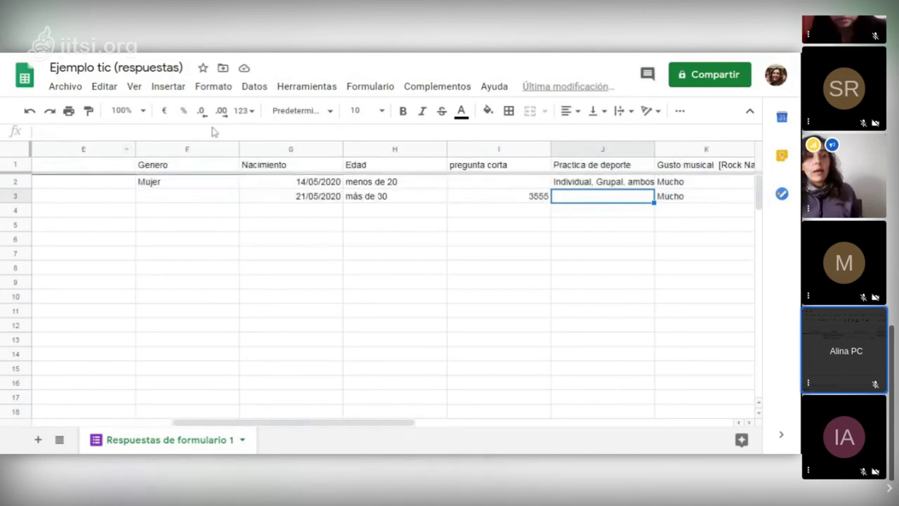
{"action": "left_click", "coordinate": [290, 165]}
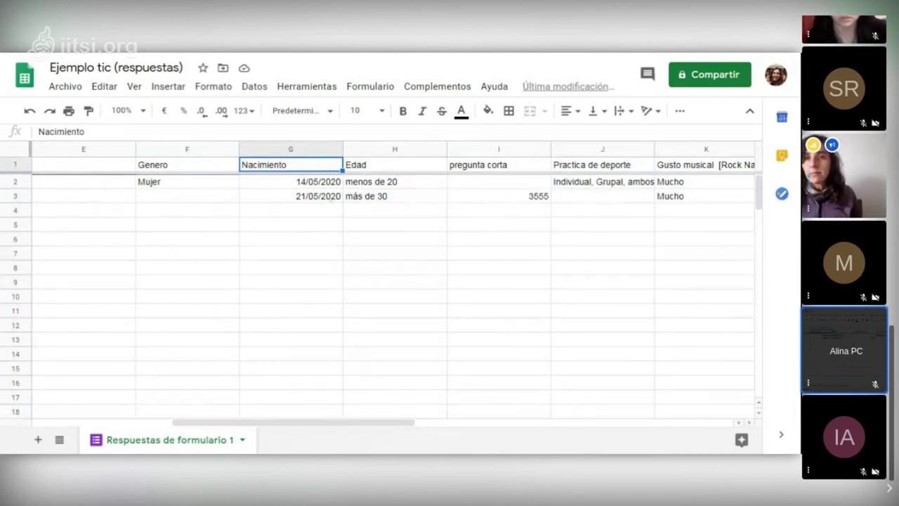
{"action": "left_click", "coordinate": [328, 199]}
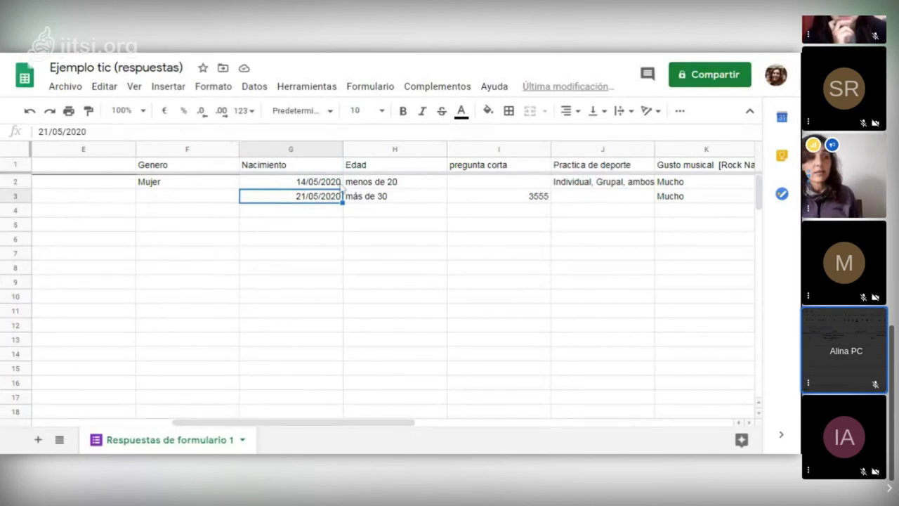
{"action": "key", "text": "Up"}
{"action": "left_click", "coordinate": [318, 199]}
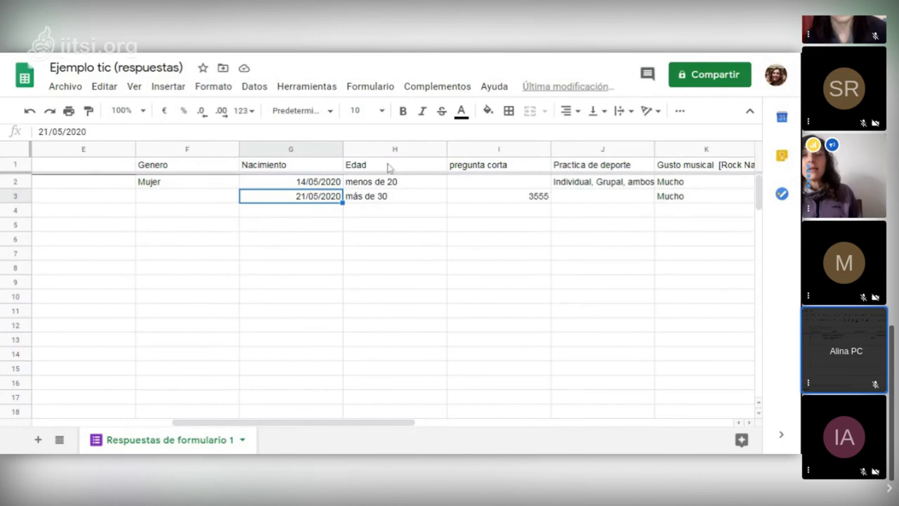
{"action": "left_click", "coordinate": [387, 198]}
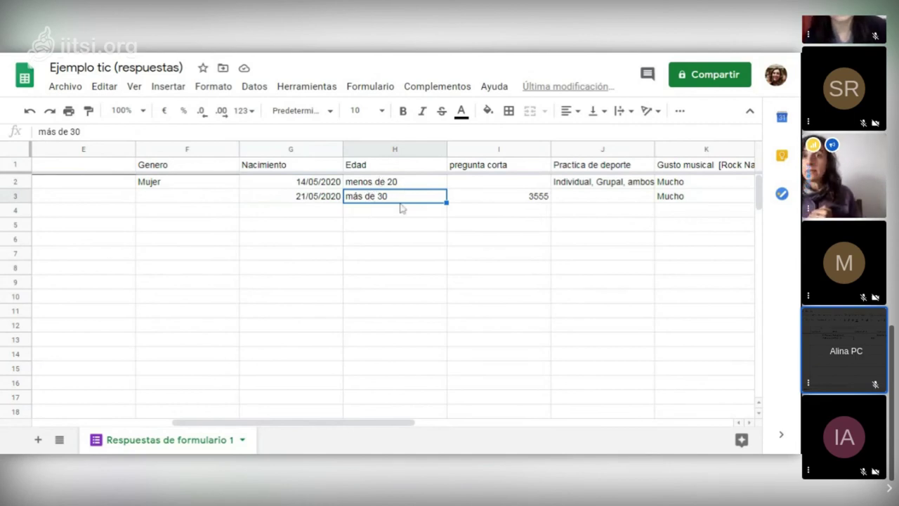
Examine the first response's answers for pregunta corta, Practica de deporte and the three Gusto musical columns
{"action": "left_click", "coordinate": [495, 184]}
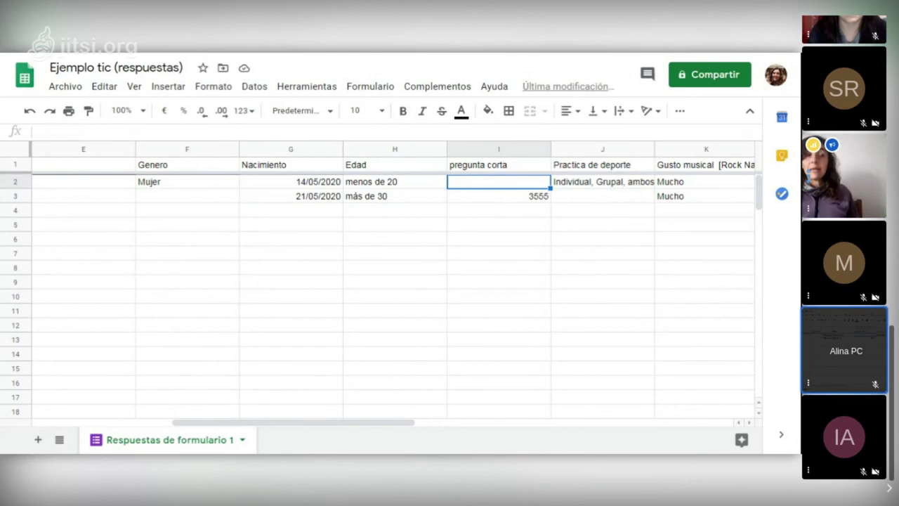
{"action": "left_click", "coordinate": [603, 181]}
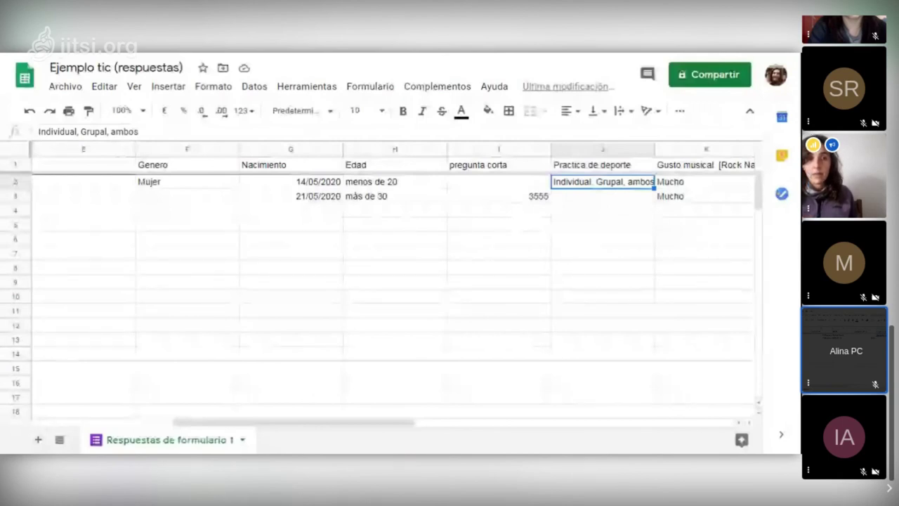
{"action": "left_click", "coordinate": [702, 181]}
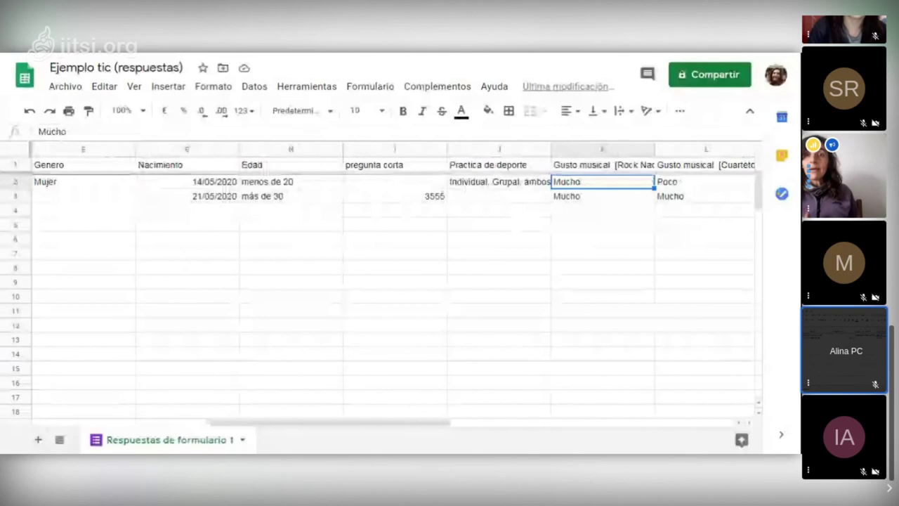
{"action": "left_click", "coordinate": [702, 181]}
{"action": "left_click", "coordinate": [703, 181]}
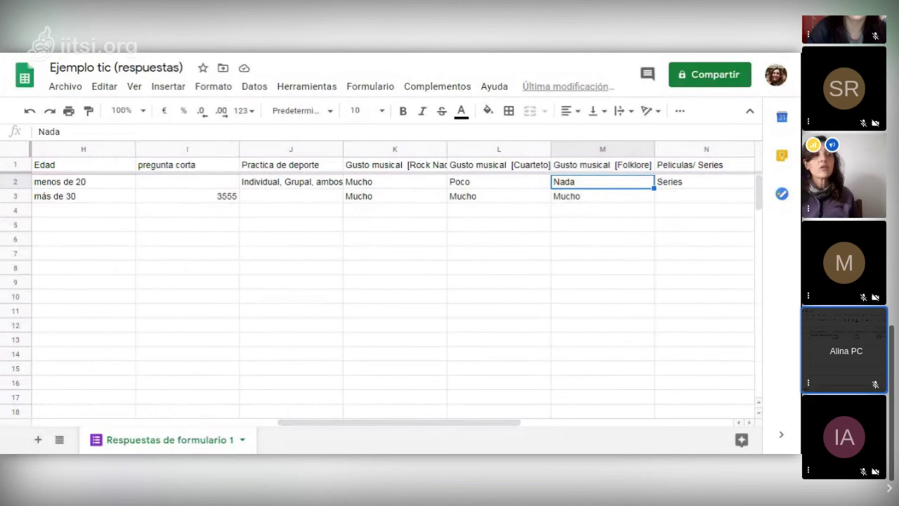
Select the range from the Edad column to Gusto musical [Folklore], covering the headers and both response rows
{"action": "left_click", "coordinate": [121, 166]}
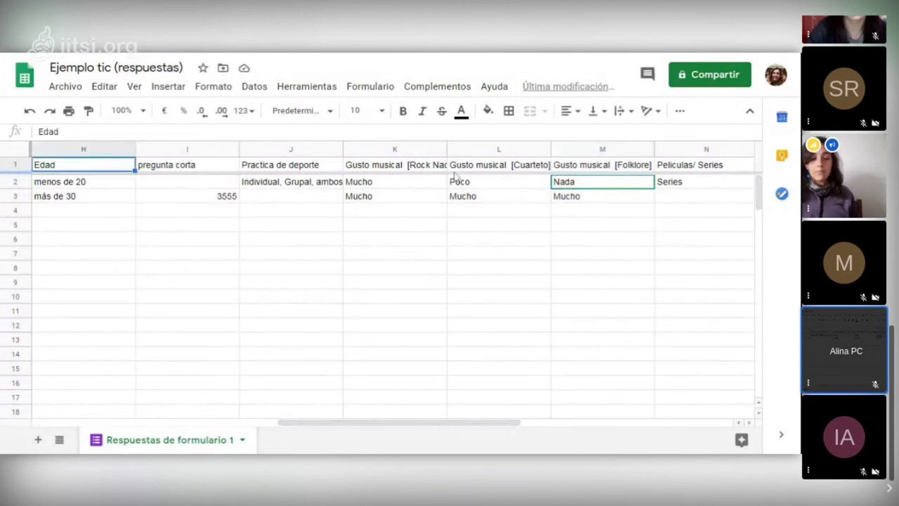
{"action": "left_click", "coordinate": [611, 165]}
{"action": "key", "text": "shift+Down"}
{"action": "key", "text": "shift+Left"}
{"action": "key", "text": "shift+Left"}
{"action": "key", "text": "shift+Left"}
{"action": "key", "text": "shift+Left"}
{"action": "key", "text": "shift+Left"}
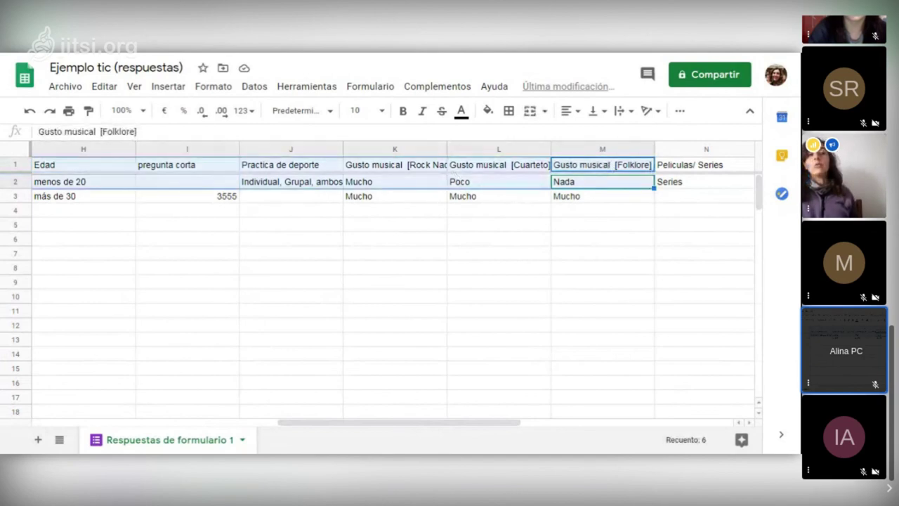
{"action": "key", "text": "shift+Left"}
{"action": "key", "text": "shift+Down"}
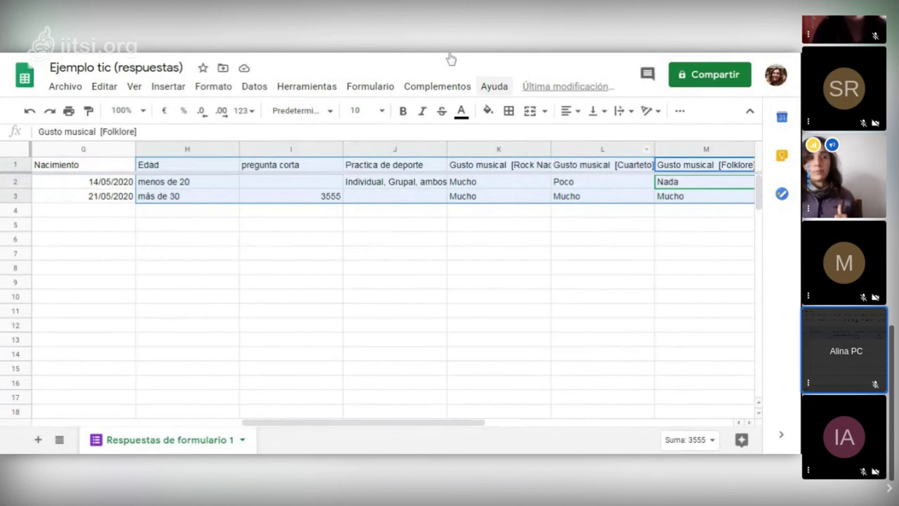
Switch back to the "Ejemplo tic" form in Google Forms, open its responses, reload the file and review the summary
{"action": "key", "text": "ctrl+Tab"}
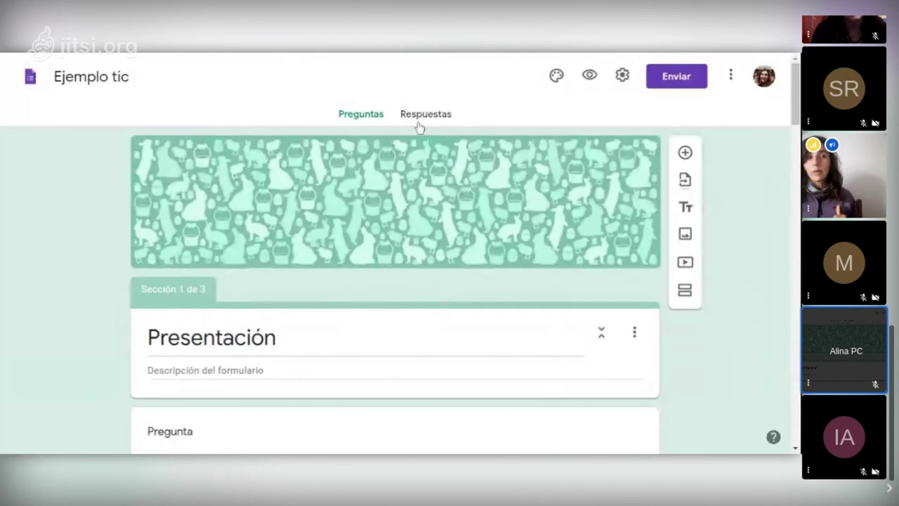
{"action": "left_click", "coordinate": [419, 125]}
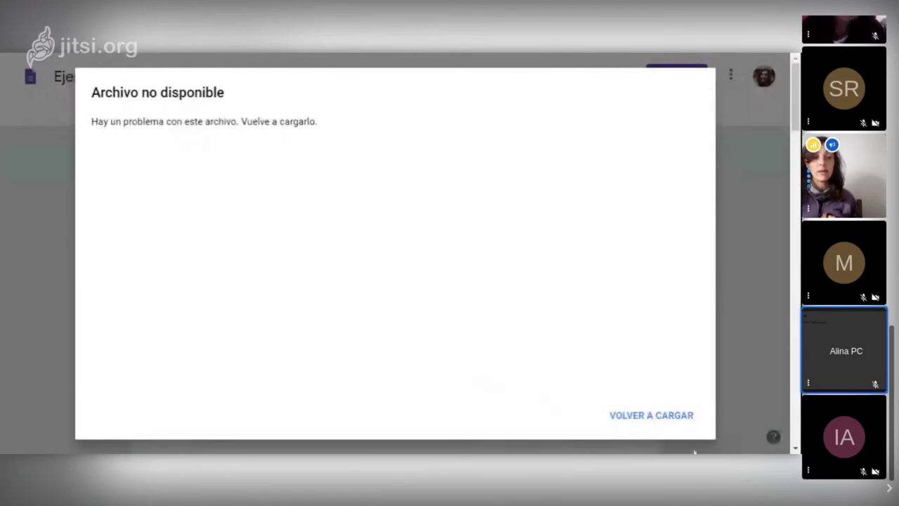
{"action": "left_click", "coordinate": [664, 425]}
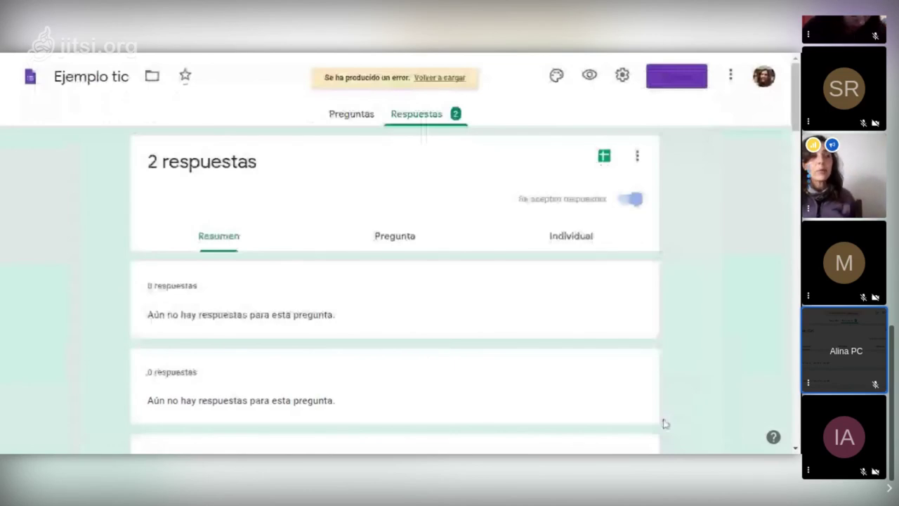
{"action": "scroll", "coordinate": [667, 422], "scroll_direction": "down", "scroll_amount": 8}
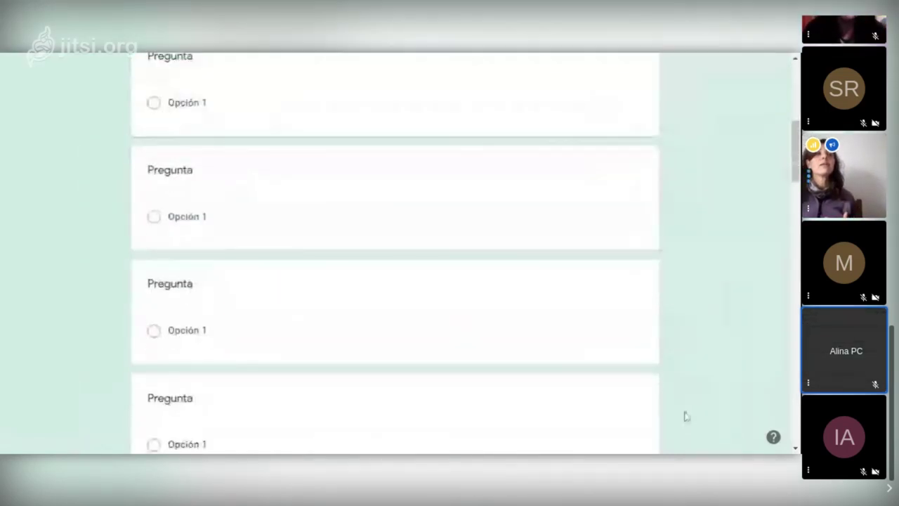
{"action": "scroll", "coordinate": [363, 182], "scroll_direction": "up", "scroll_amount": 5}
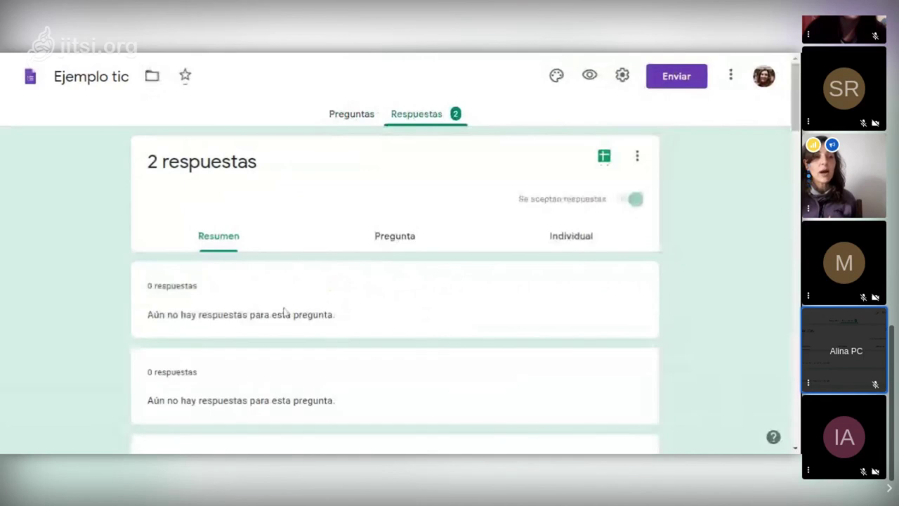
{"action": "scroll", "coordinate": [387, 298], "scroll_direction": "down", "scroll_amount": 3}
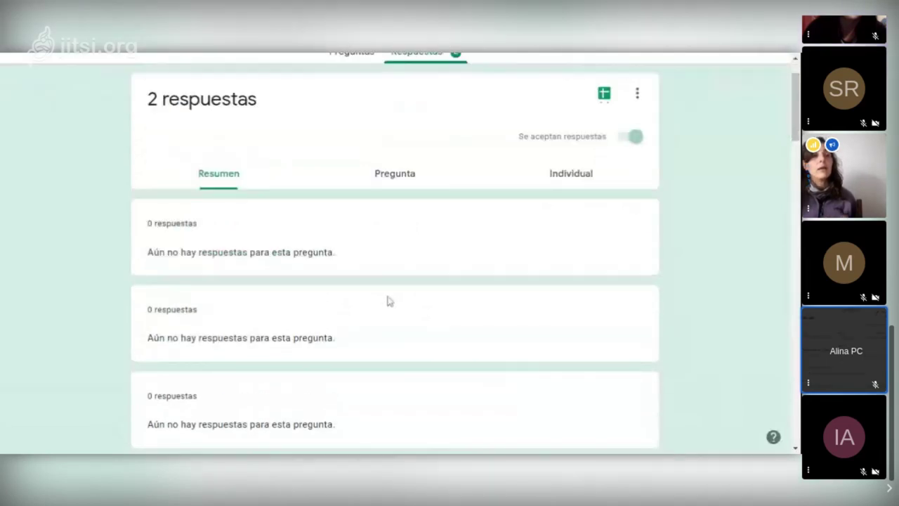
{"action": "scroll", "coordinate": [365, 203], "scroll_direction": "up", "scroll_amount": 3}
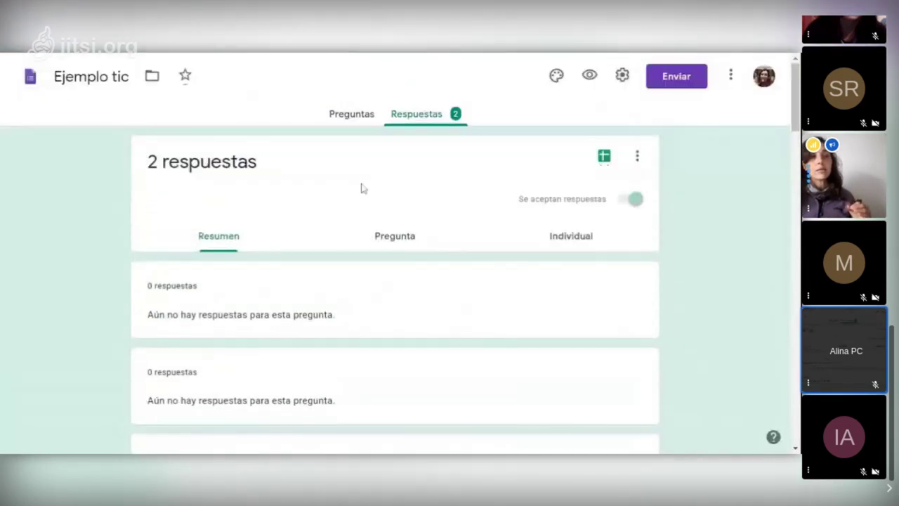
Return to the form's questions and delete the first untitled question in the Presentación section
{"action": "left_click", "coordinate": [352, 115]}
{"action": "scroll", "coordinate": [330, 333], "scroll_direction": "down", "scroll_amount": 3}
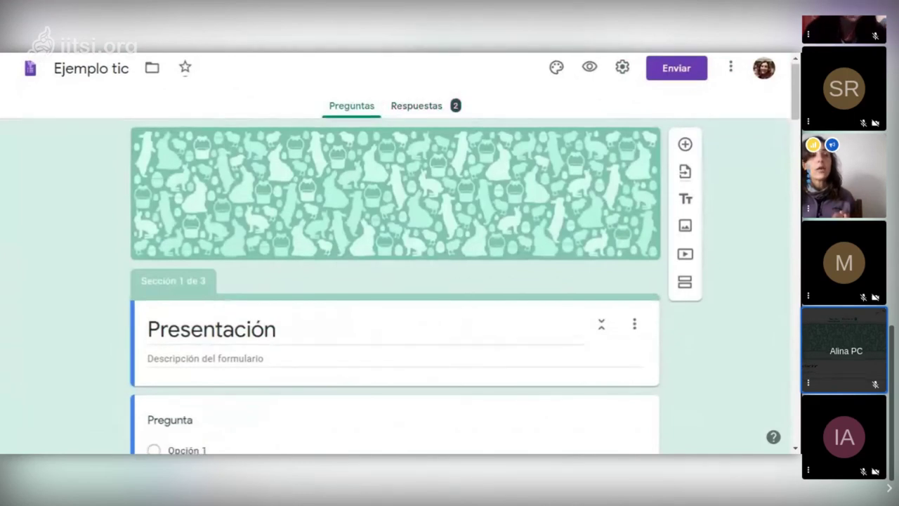
{"action": "left_click", "coordinate": [576, 283]}
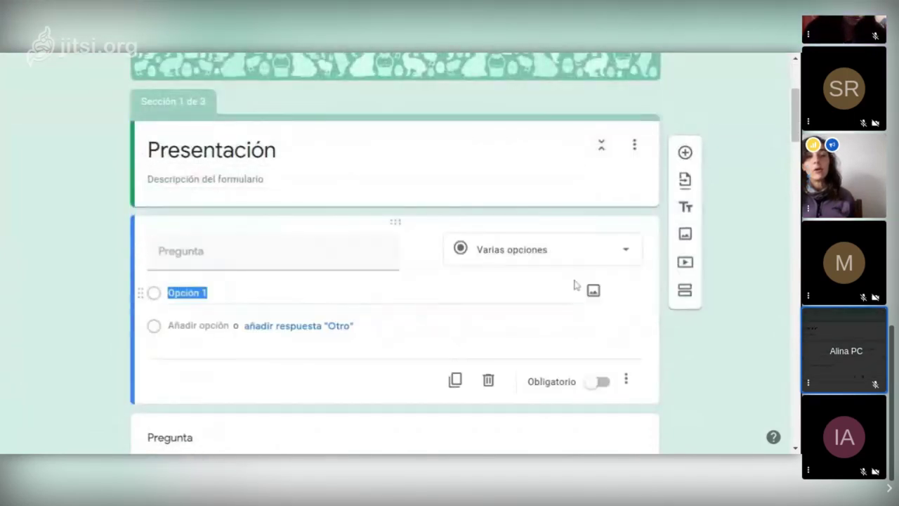
{"action": "left_click", "coordinate": [487, 380]}
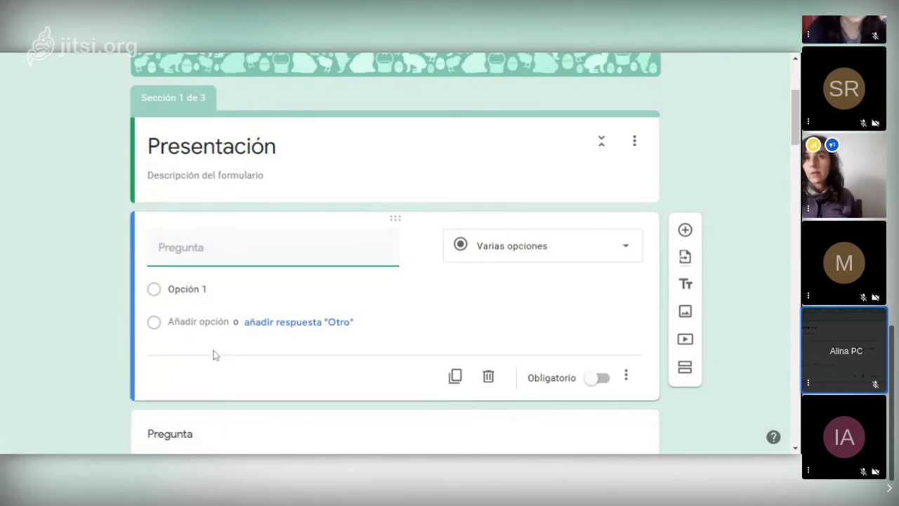
Review the remaining form questions, checking the answer options of Practica de deporte and the start of the Más opciones section
{"action": "scroll", "coordinate": [214, 351], "scroll_direction": "down", "scroll_amount": 8}
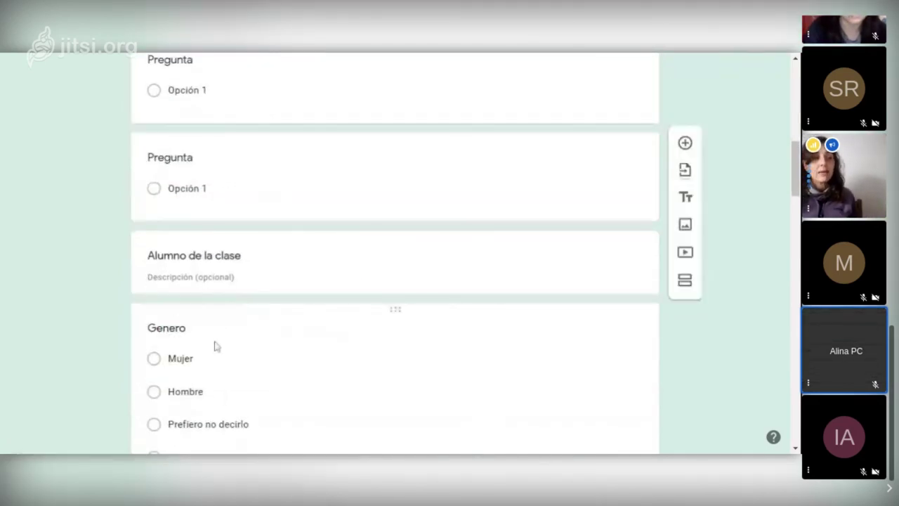
{"action": "scroll", "coordinate": [215, 346], "scroll_direction": "down", "scroll_amount": 4}
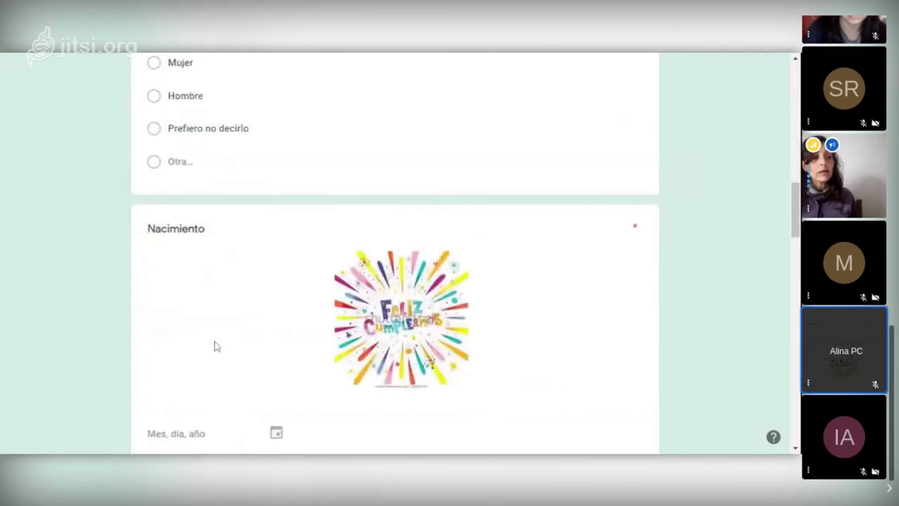
{"action": "scroll", "coordinate": [215, 346], "scroll_direction": "down", "scroll_amount": 10}
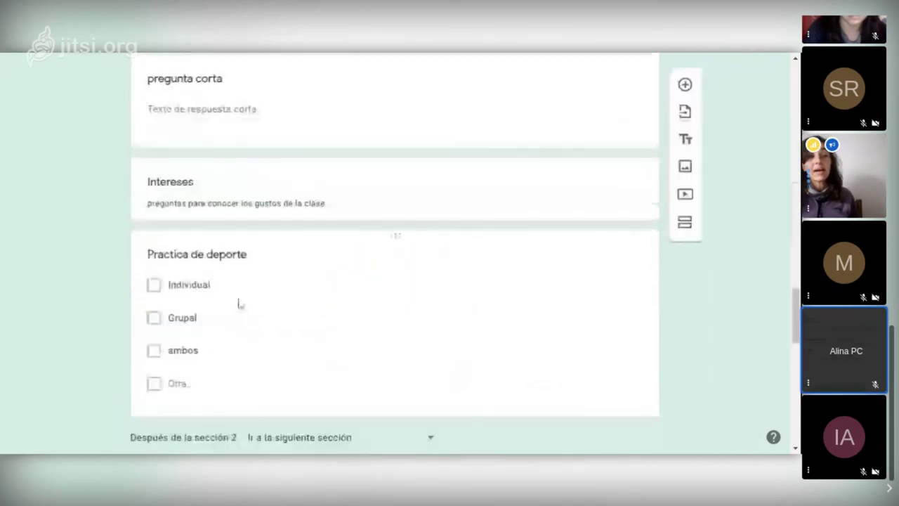
{"action": "left_click", "coordinate": [228, 314]}
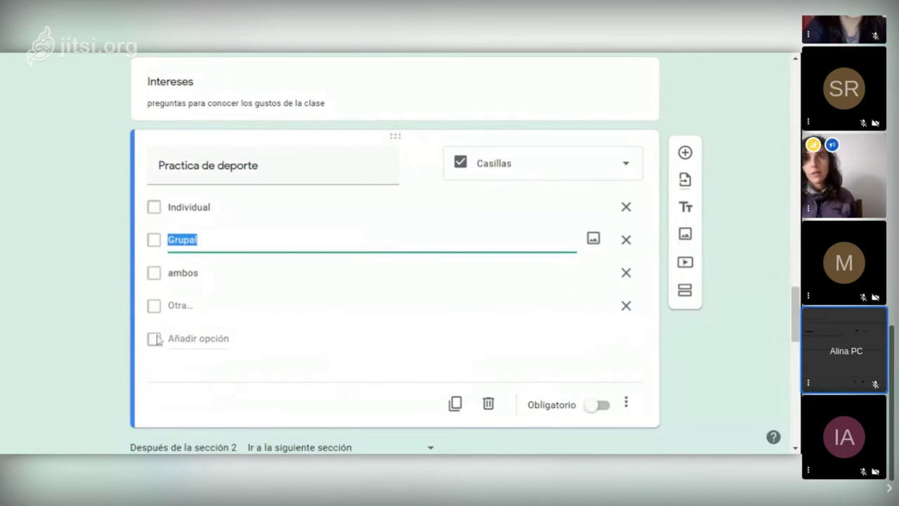
{"action": "scroll", "coordinate": [151, 300], "scroll_direction": "down", "scroll_amount": 2}
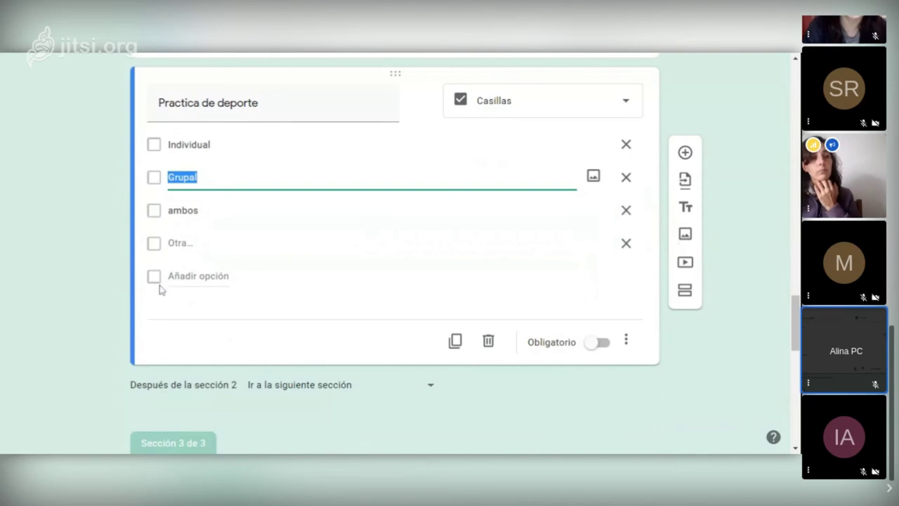
{"action": "scroll", "coordinate": [160, 289], "scroll_direction": "down", "scroll_amount": 3}
{"action": "scroll", "coordinate": [159, 299], "scroll_direction": "down", "scroll_amount": 2}
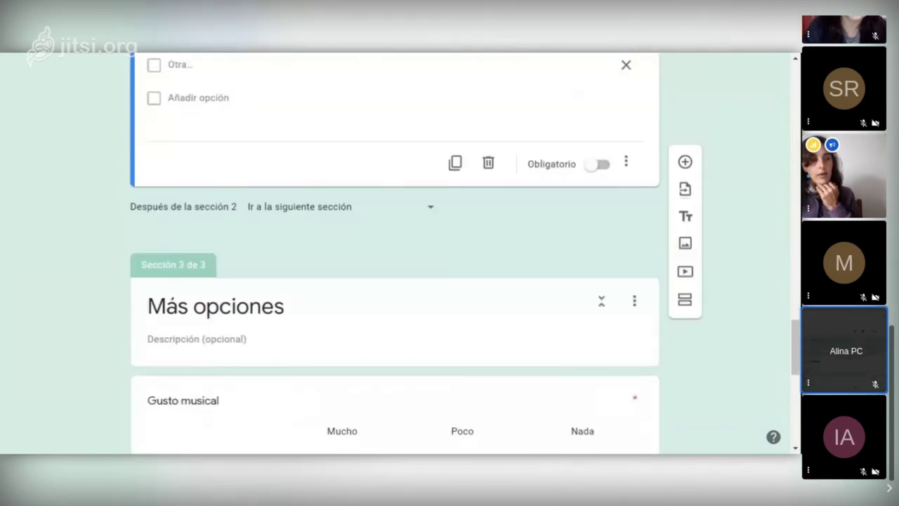